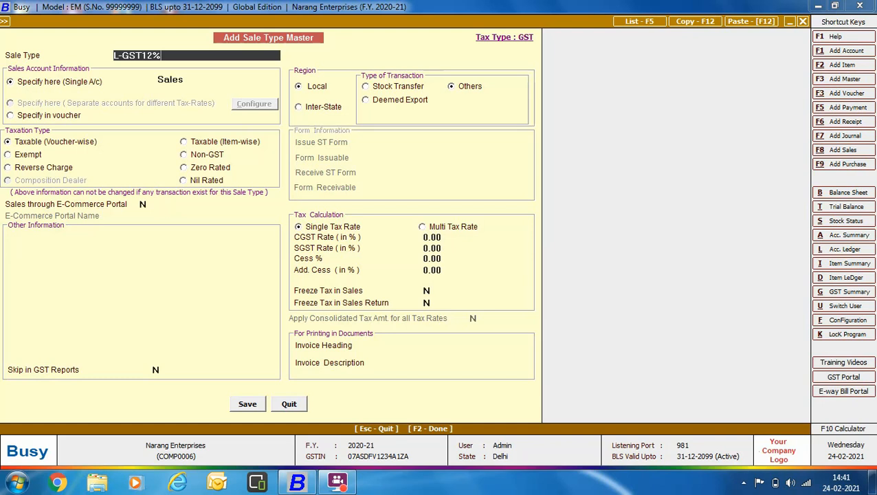
Configure the L-GST12% sale type as voucher-wise taxable, with the Local region and a single tax rate.
key(Return)
click(30, 143)
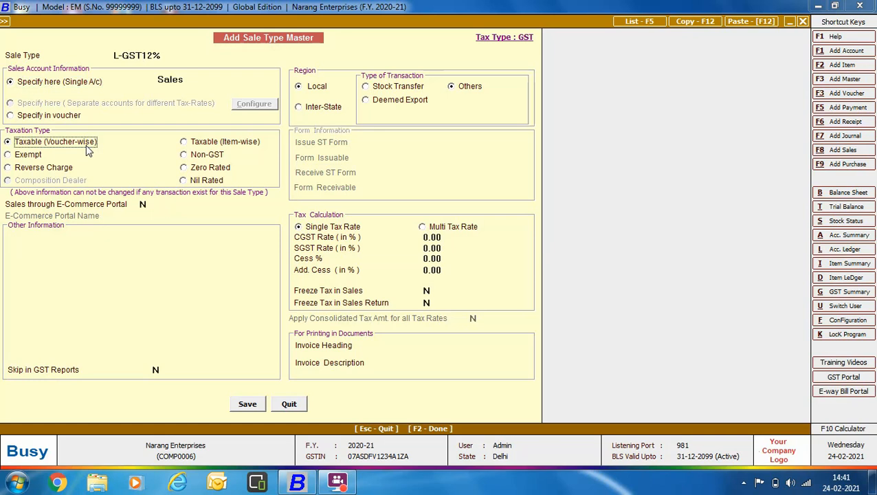
click(319, 90)
click(345, 227)
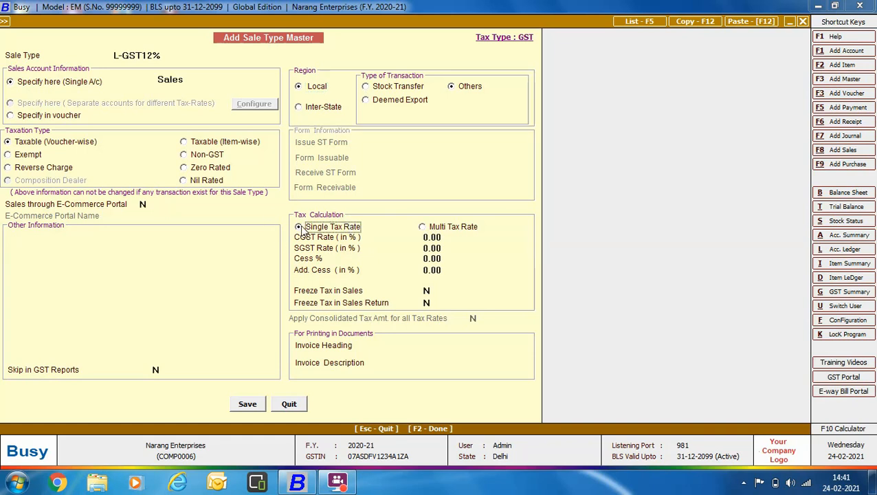
Set the CGST and SGST rates to 6% each and save the L-GST12% sale type.
click(450, 237)
text(6)
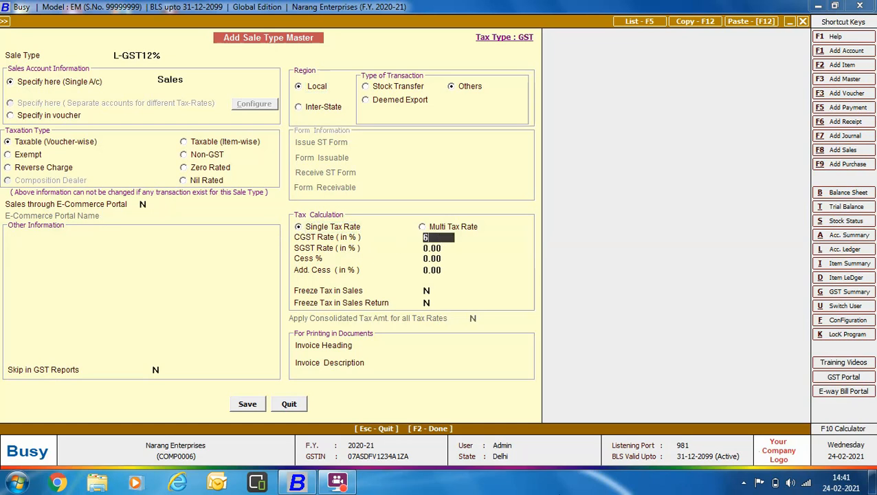
key(Return)
text(6)
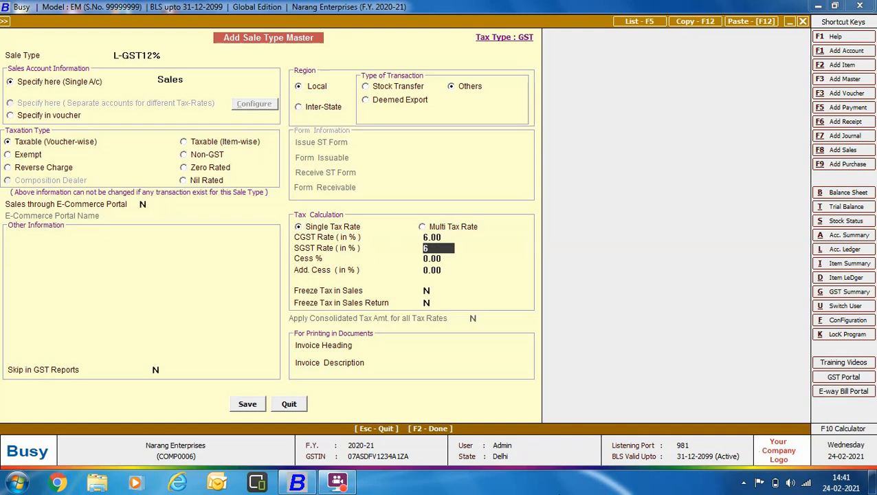
key(Return)
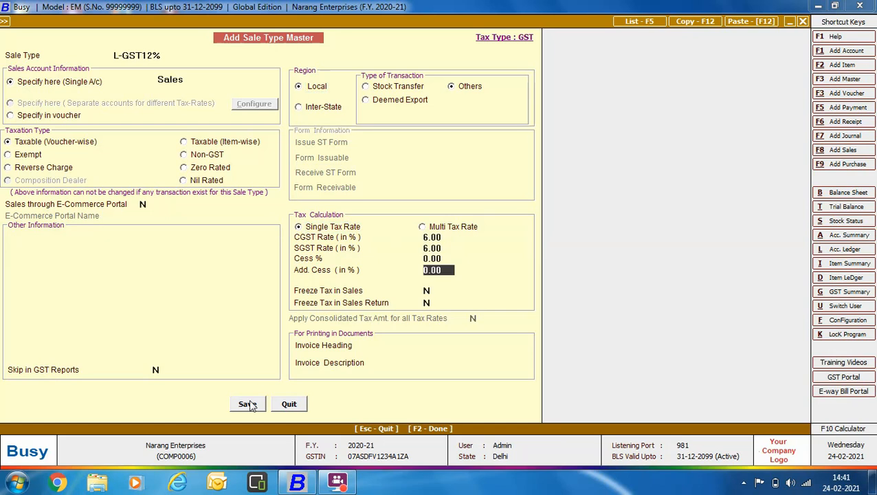
click(248, 404)
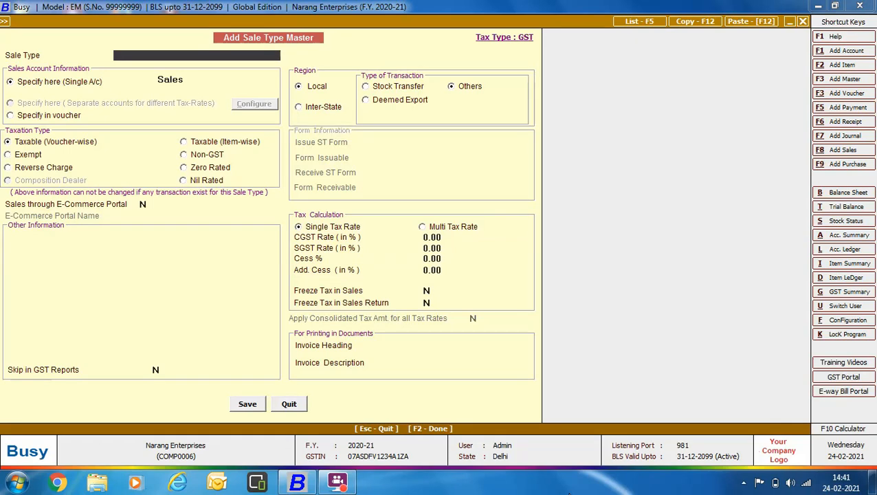
Set up a sale type named I-GST12% as voucher-wise taxable, with the Inter-State region and a single tax rate.
text(I-GST12%)
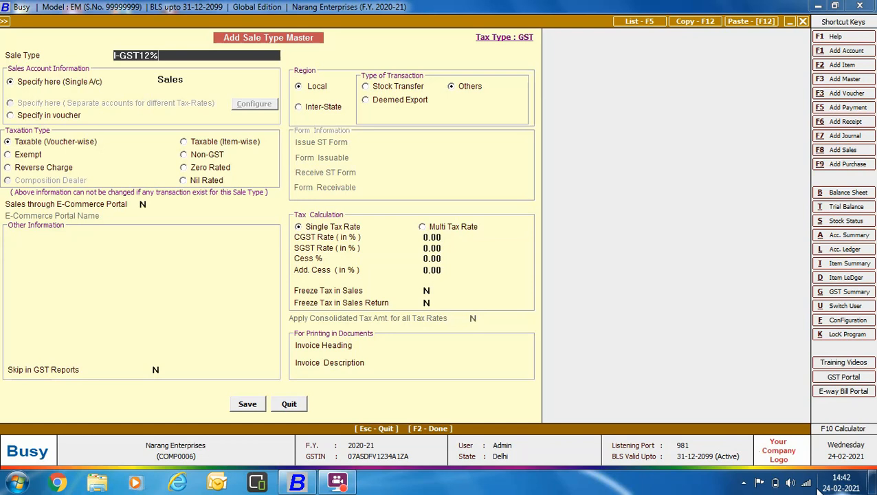
key(Return)
click(68, 142)
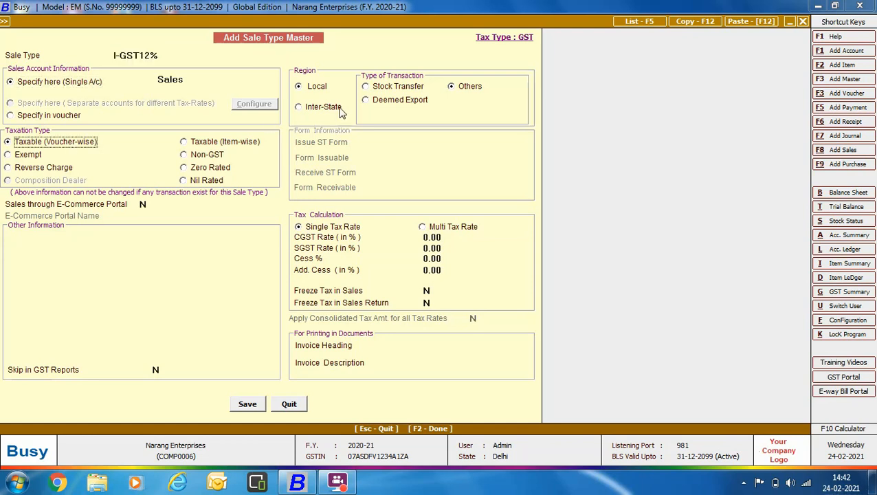
click(304, 110)
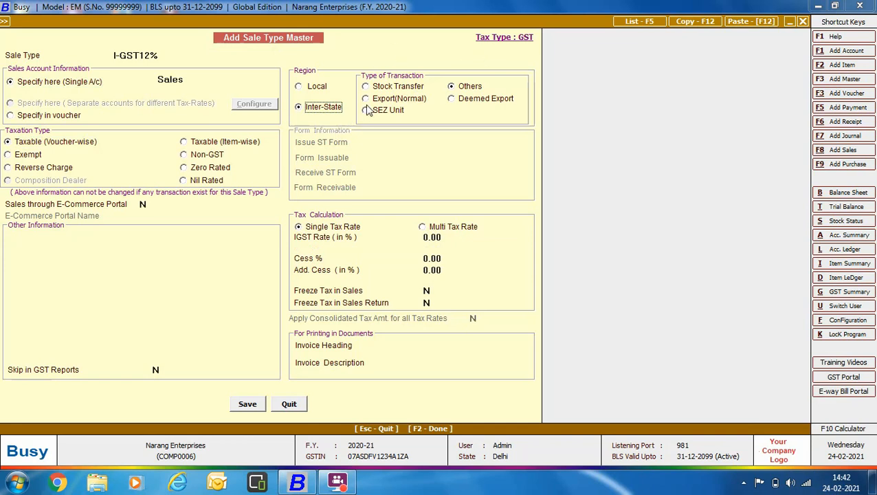
click(326, 228)
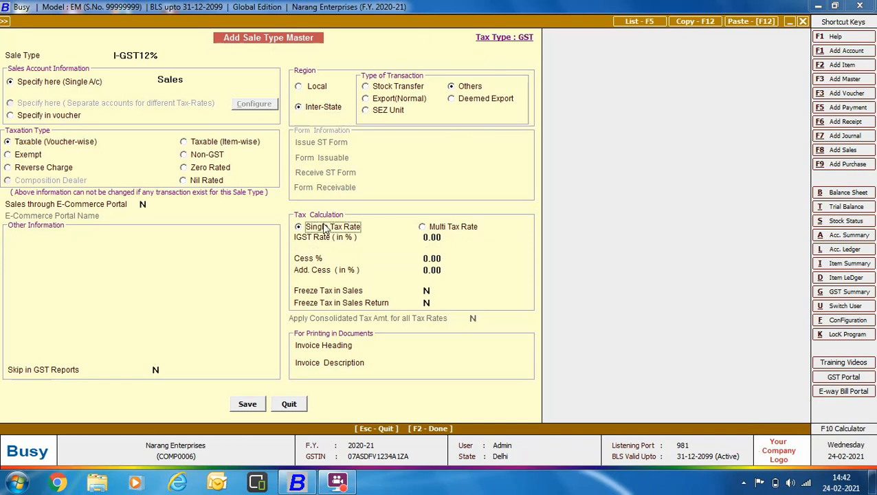
Set the IGST rate to 12% and save the I-GST12% sale type.
click(439, 237)
text(12)
key(Return)
key(Return)
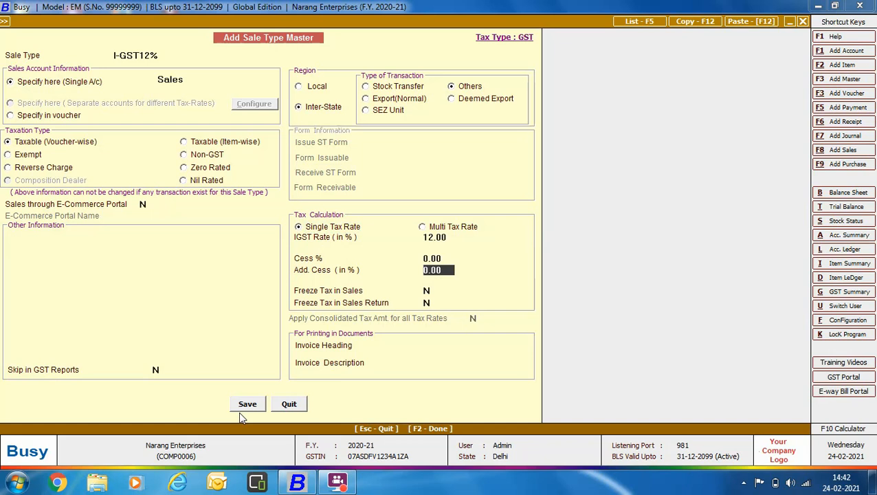
click(248, 405)
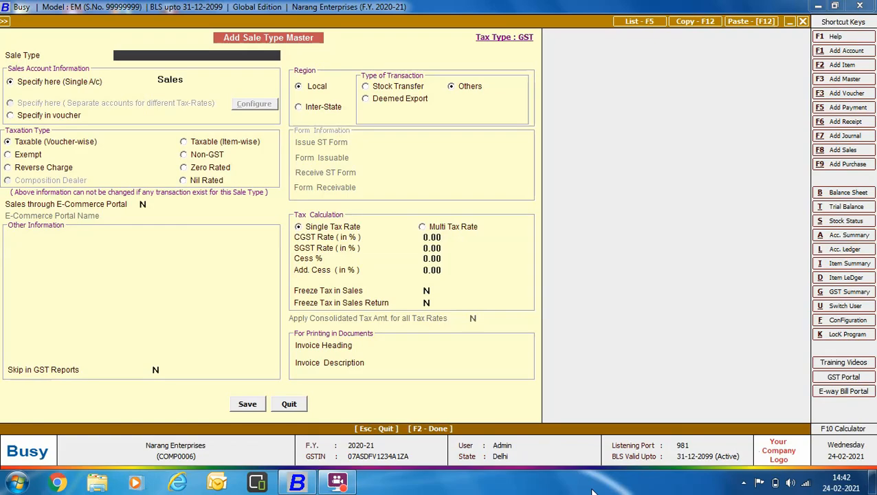
Set up a sale type named L-MultiRate as voucher-wise taxable, with the Local region and multiple tax rates.
text(L-MultiRate)
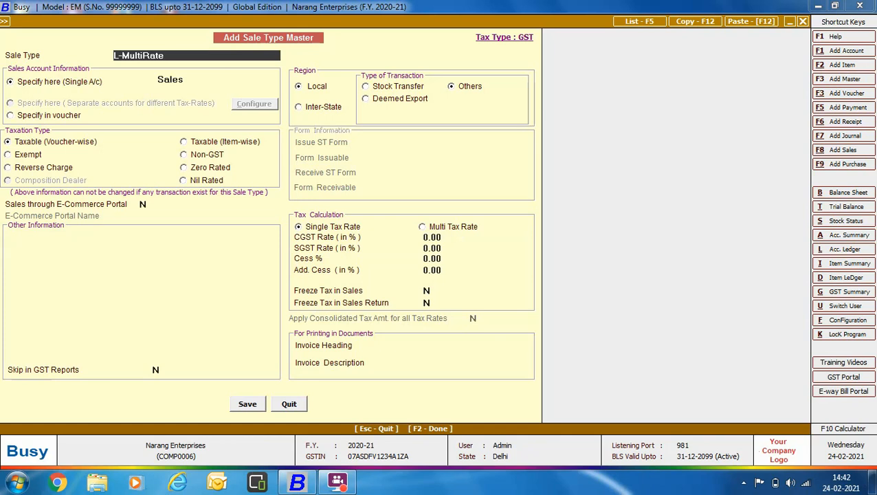
key(Return)
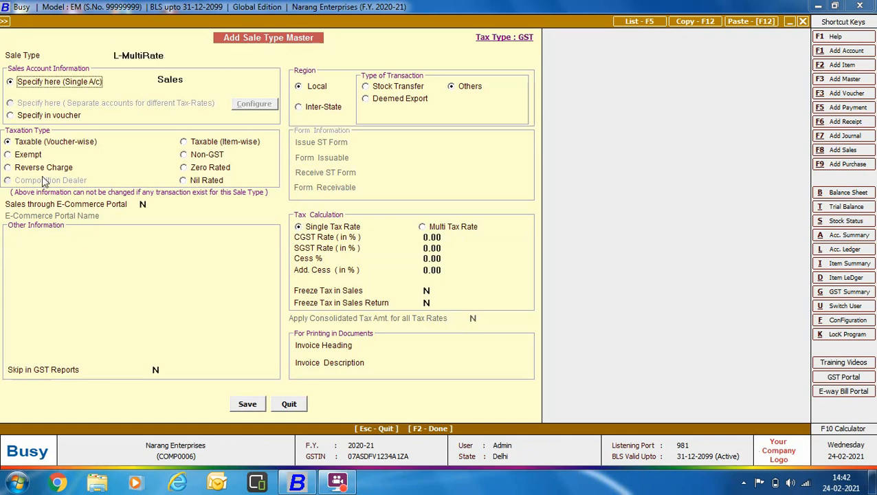
click(40, 143)
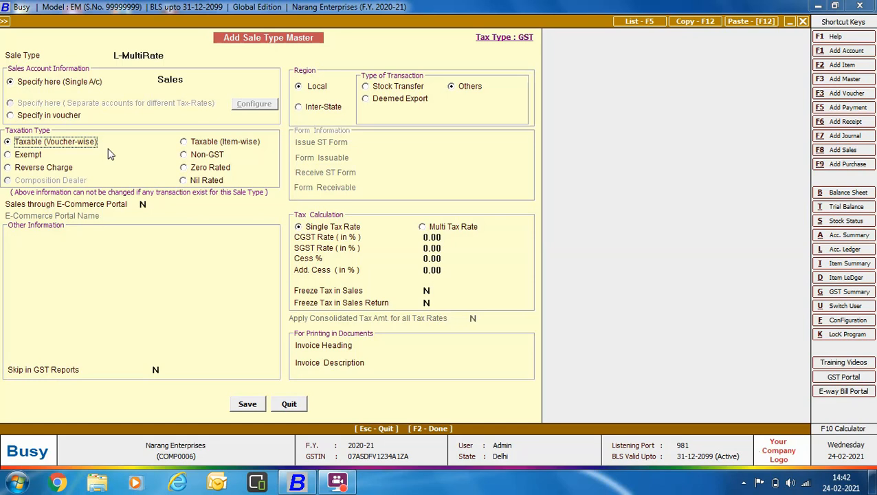
click(318, 86)
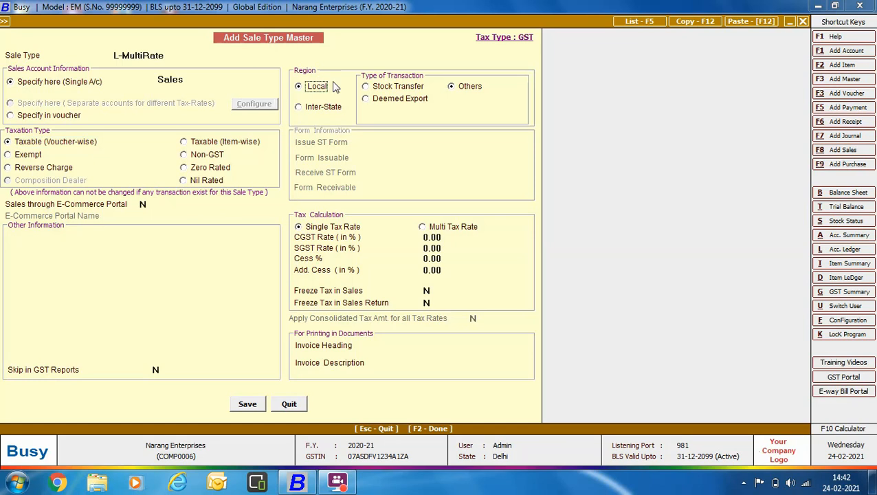
click(422, 229)
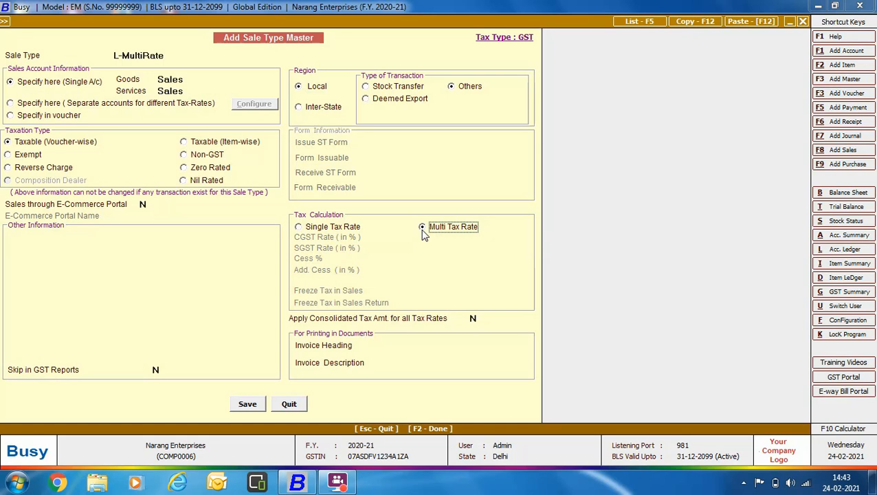
Enable the consolidated tax amount for all tax rates and save the L-MultiRate sale type.
click(471, 318)
key(y)
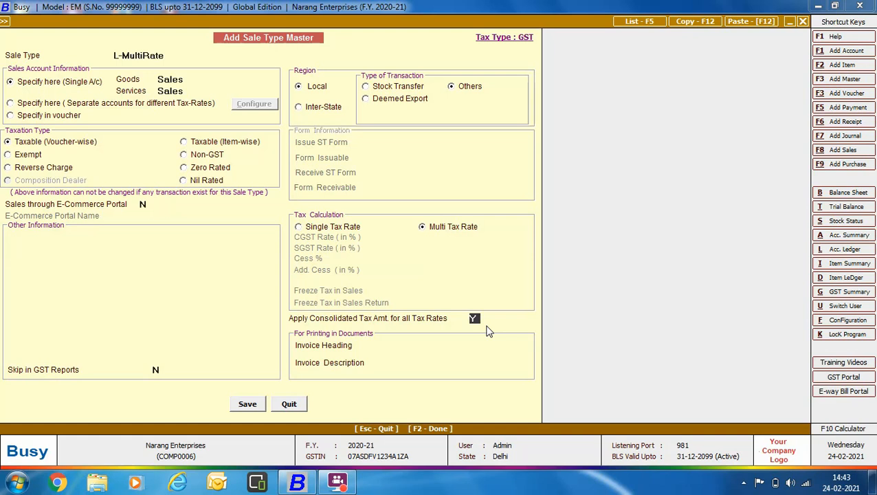
click(255, 407)
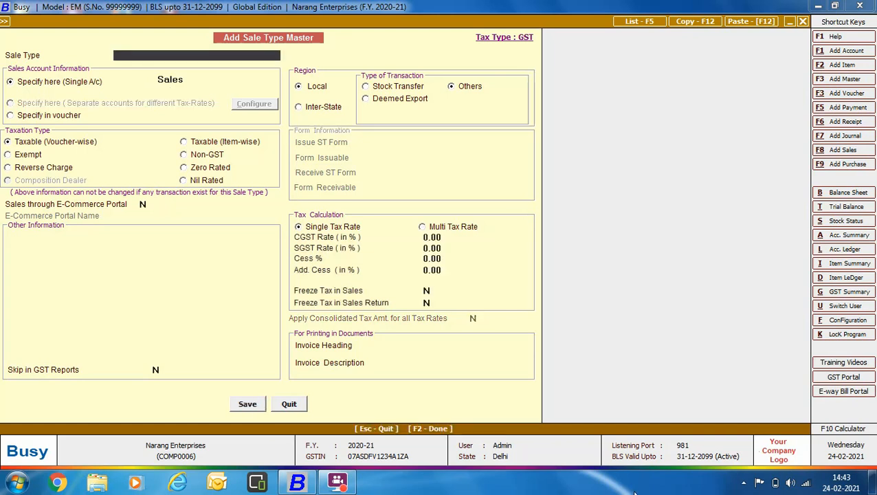
Set up a sale type named L-Itemwise as item-wise taxable with the Local region.
text(L-Itemwise)
key(Return)
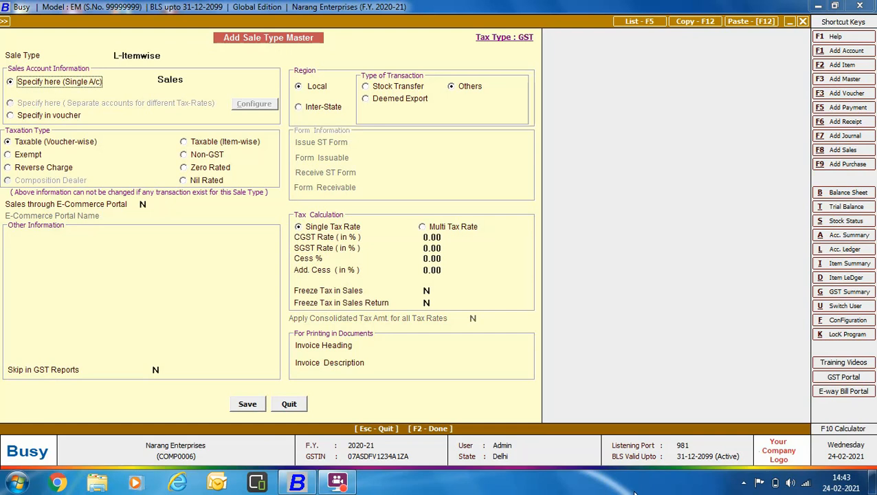
click(184, 143)
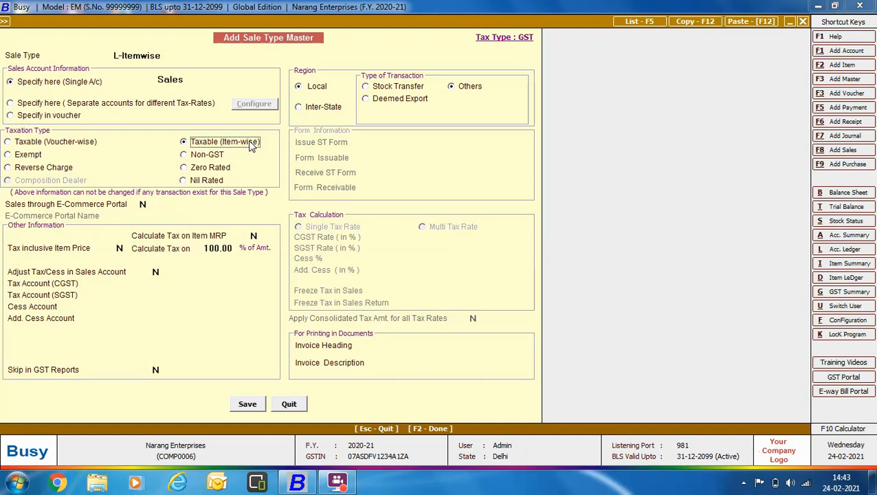
click(314, 86)
Assign CGST Output and SGST Output as the tax accounts of the L-Itemwise sale type.
click(175, 282)
key(Down)
key(Return)
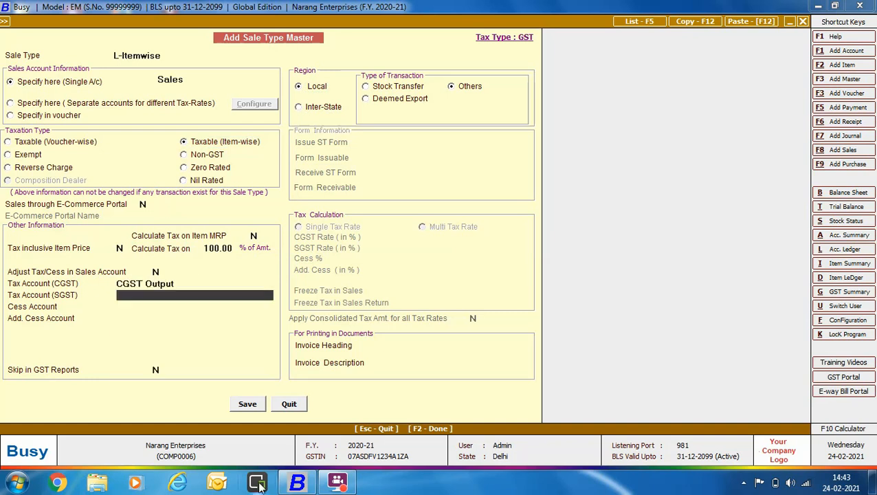
text(sgs)
key(Down)
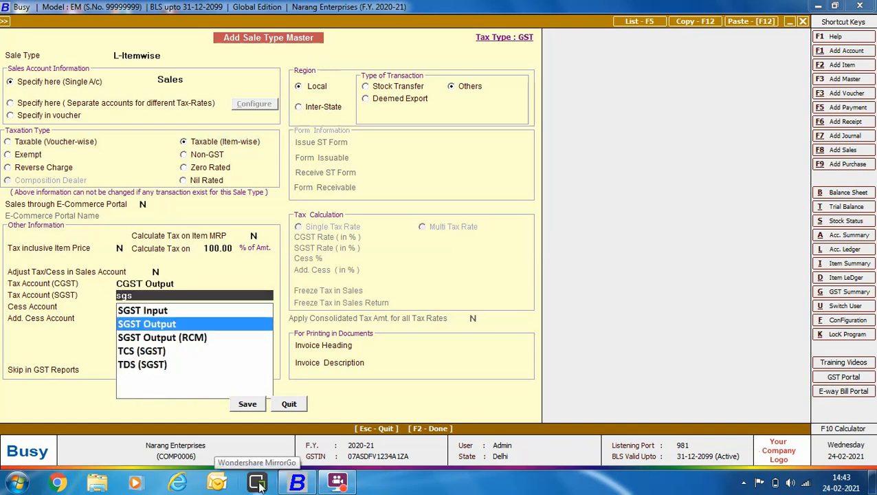
key(Return)
Assign Cess on GST Output and Add. Cess on GST Output as the cess accounts, and save the L-Itemwise sale type.
text(ce)
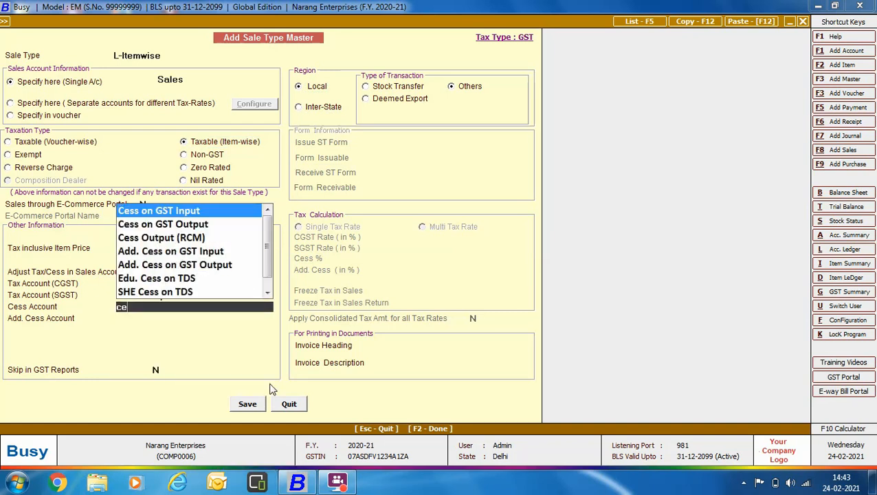
key(Down)
key(Return)
text(add)
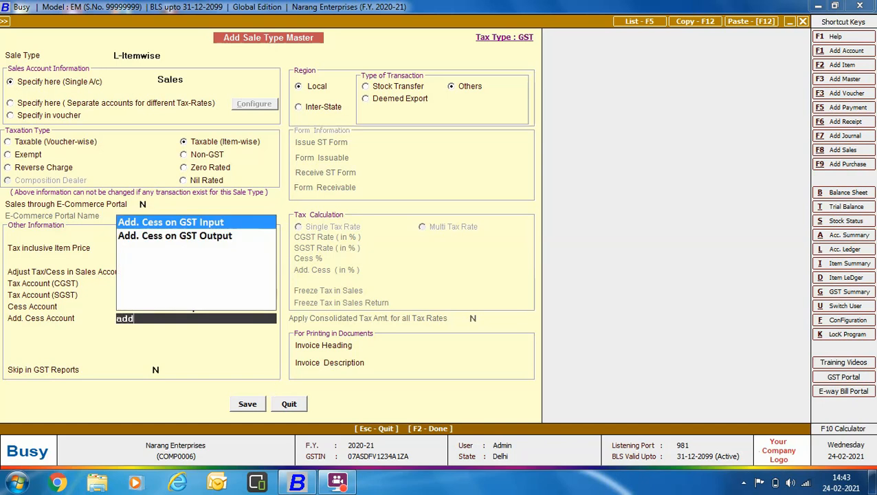
key(Down)
key(Return)
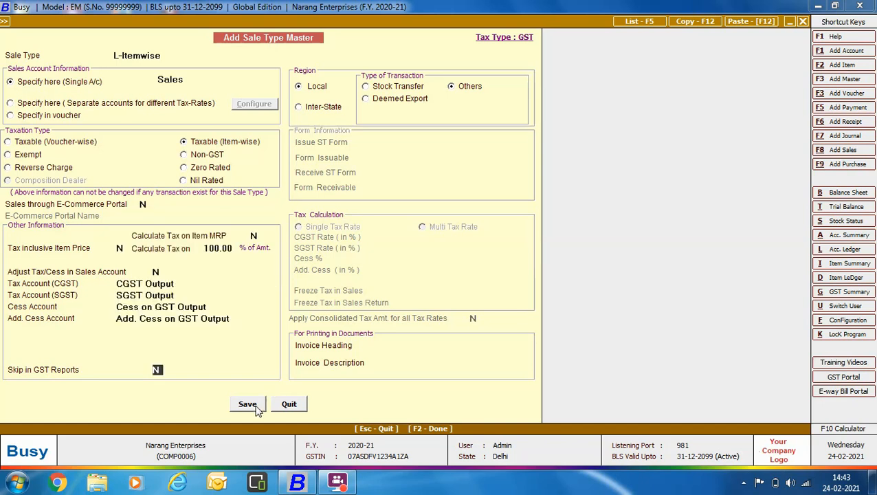
click(255, 408)
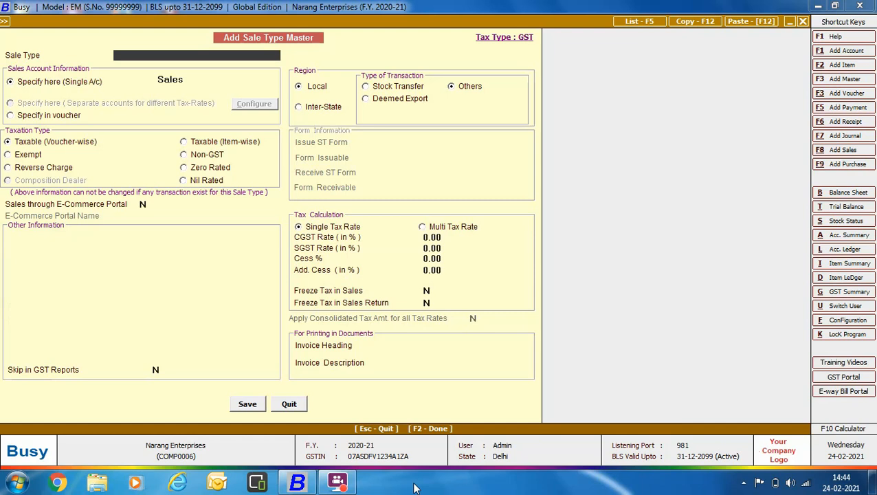
Set up a sale type named L-TaxInclusive as item-wise taxable and Local, with tax-inclusive item price set to Y.
text(L-TaxInclusive)
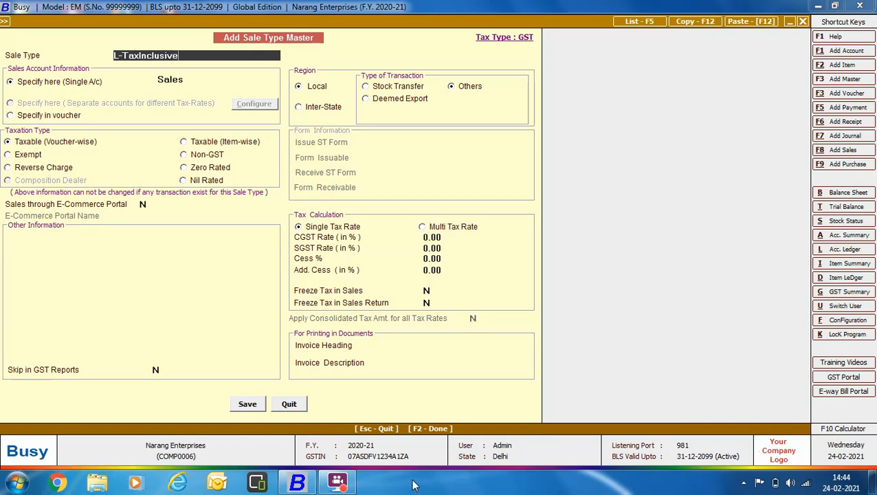
click(186, 143)
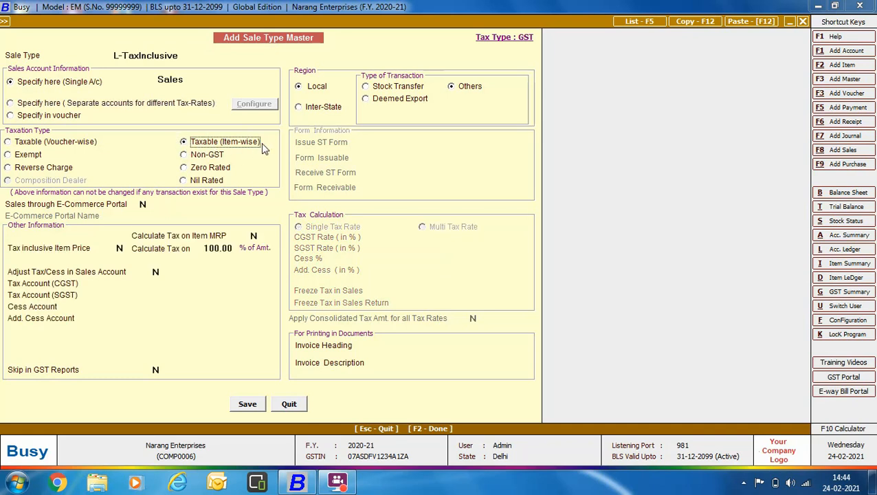
click(318, 87)
click(111, 249)
key(y)
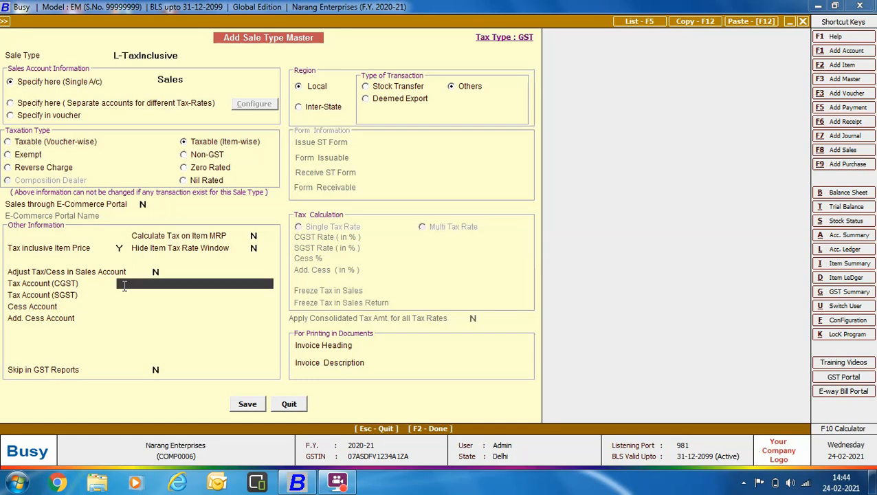
Assign CGST Output and SGST Output as the tax accounts of the L-TaxInclusive sale type.
click(124, 287)
text(cg)
key(Down)
key(Return)
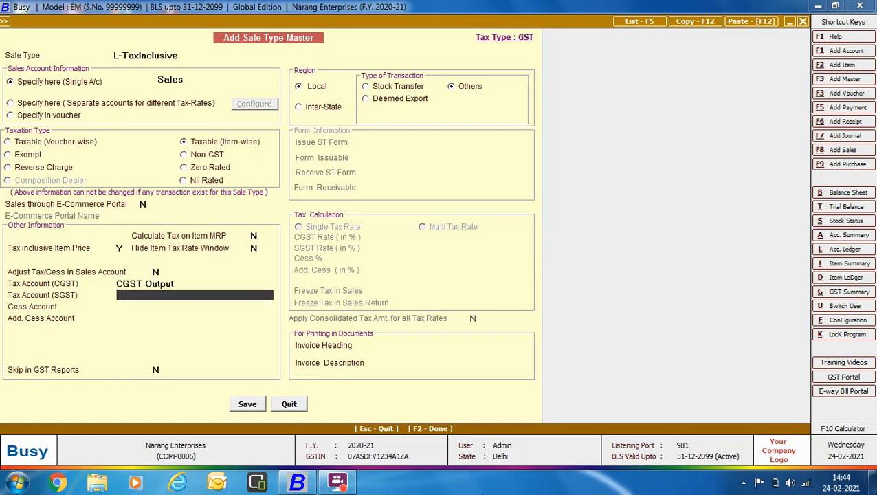
text(sg)
key(Down)
key(Return)
Assign Cess on GST Output and Add. Cess on GST Output as the cess accounts, and save the L-TaxInclusive sale type.
text(ce)
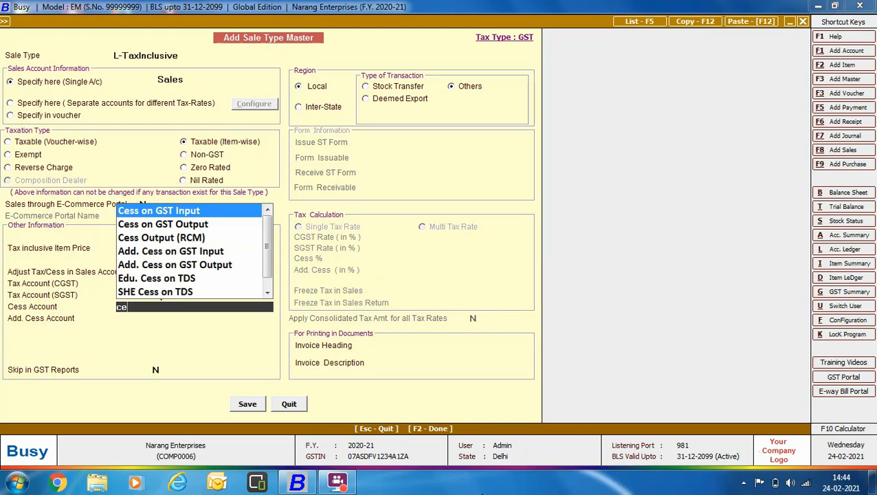
key(Down)
key(Return)
text(add)
key(Down)
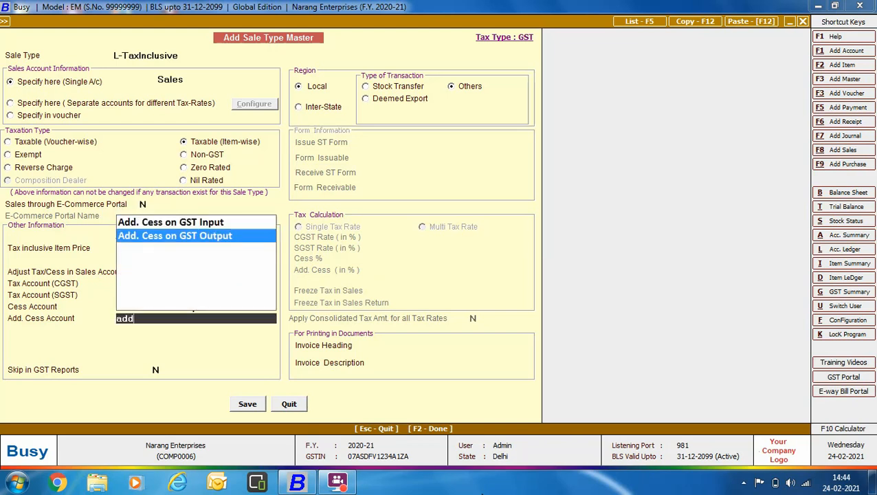
key(Return)
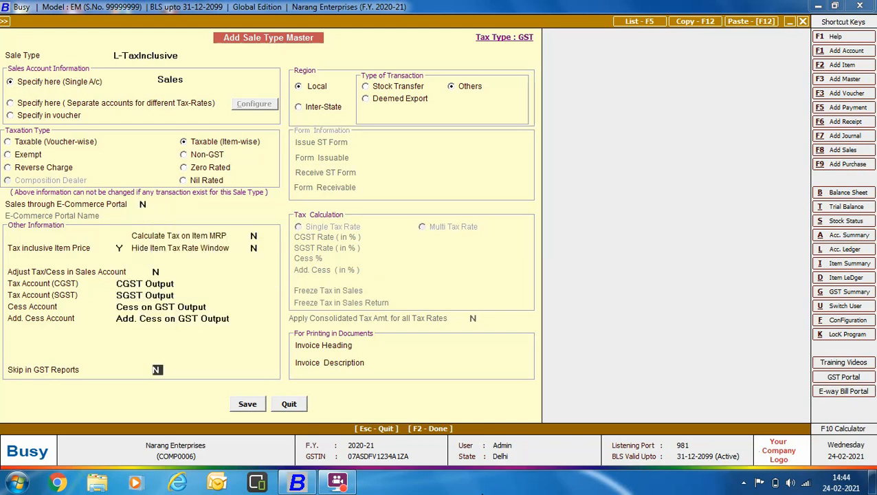
click(248, 404)
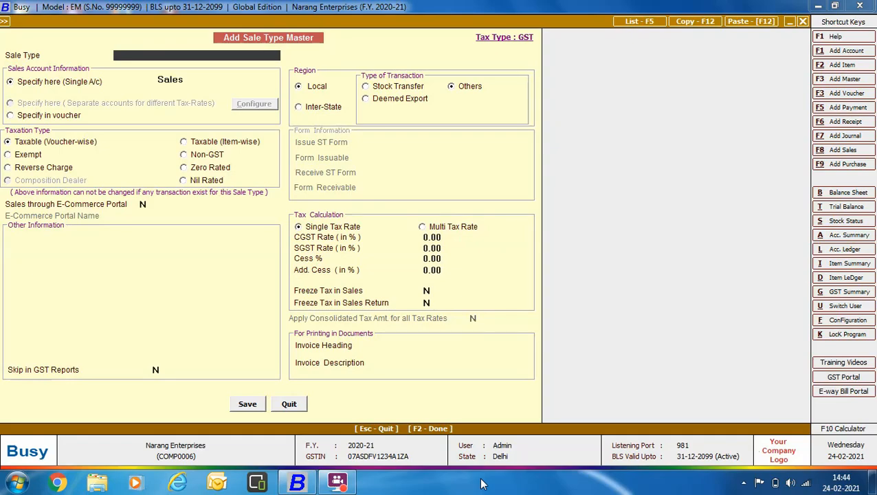
Create and save a sale type named Exempt with the Exempt taxation type.
text(Exempt)
click(7, 155)
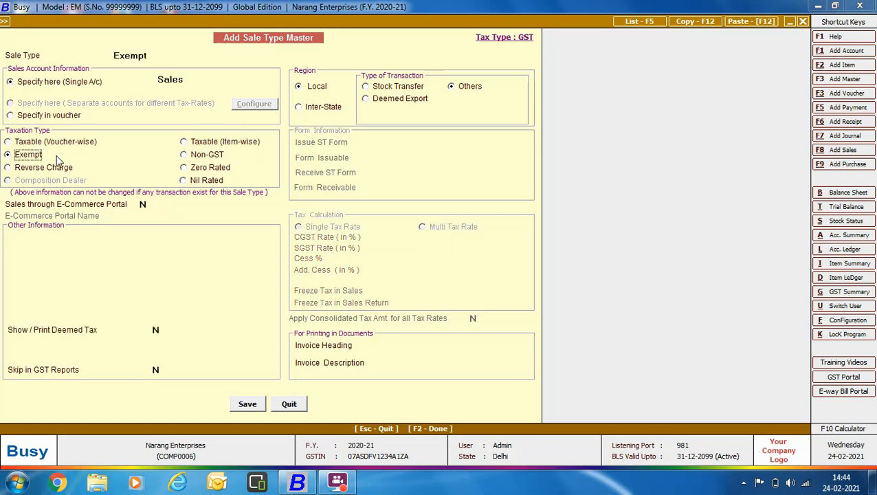
click(246, 403)
Create and save a sale type named Reverse Charge with the Reverse Charge taxation type.
text(Reverse Charge)
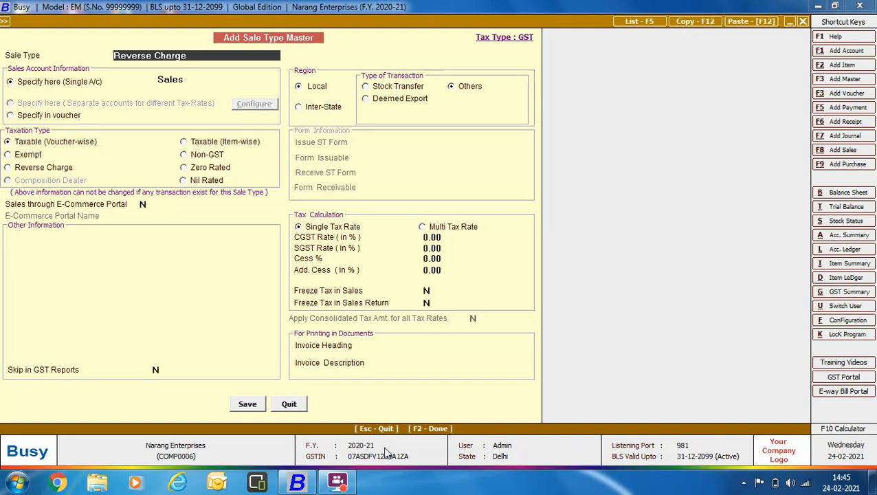
click(13, 172)
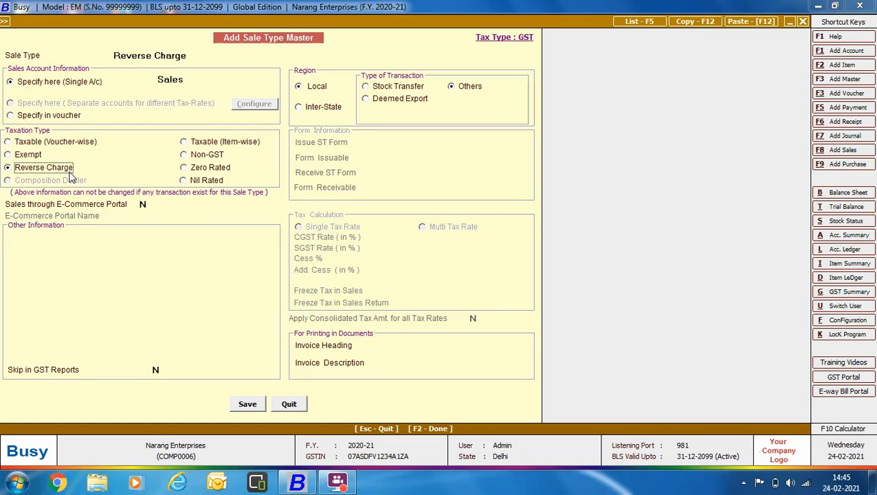
click(246, 403)
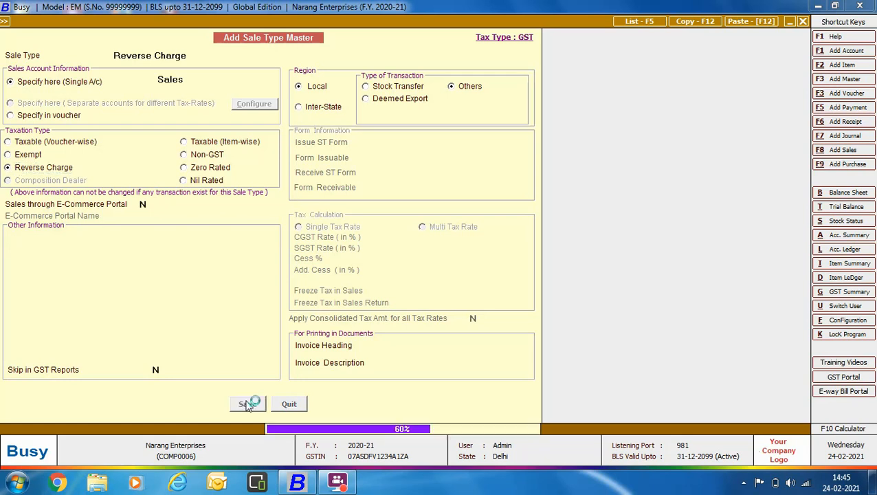